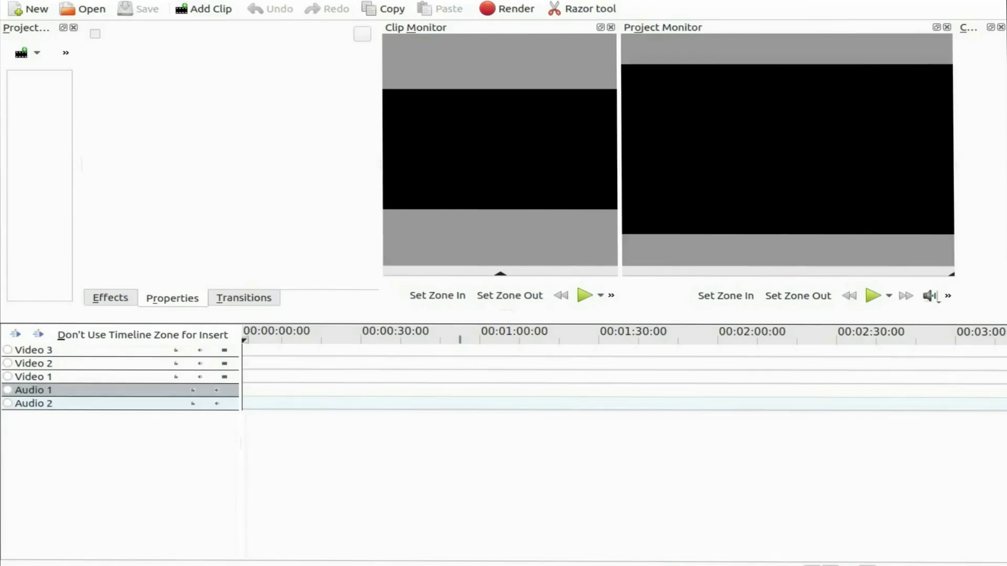
Check the Kdenlive version (18.08.2) in About Kdenlive, then bring up the Settings menu.
left_click(353, 0)
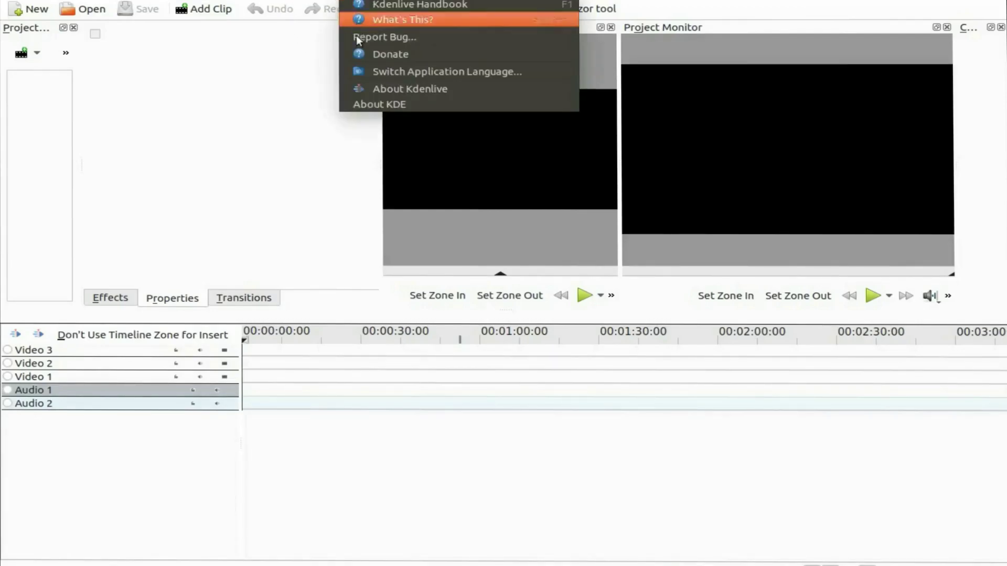
left_click(368, 90)
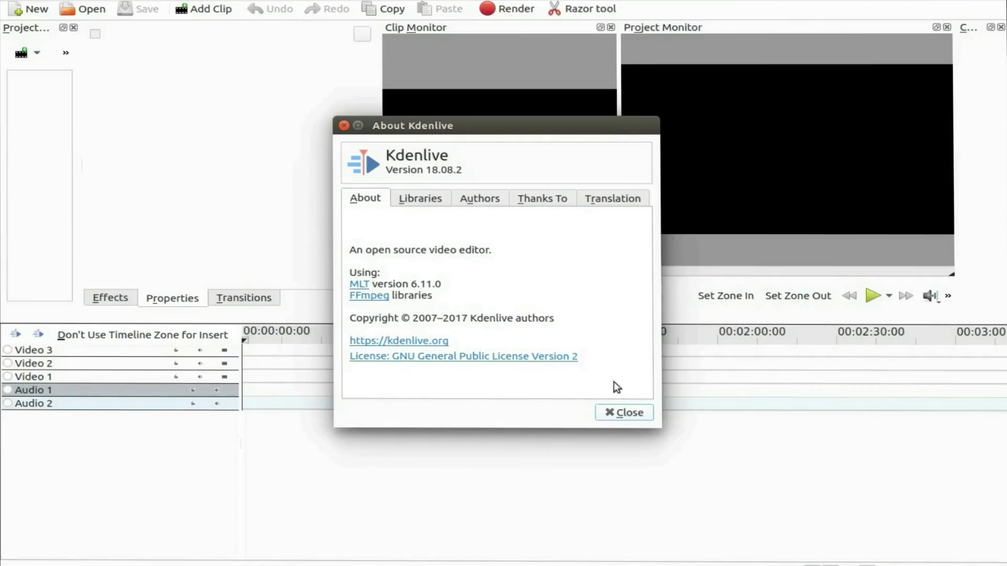
left_click(625, 413)
key("alt+s")
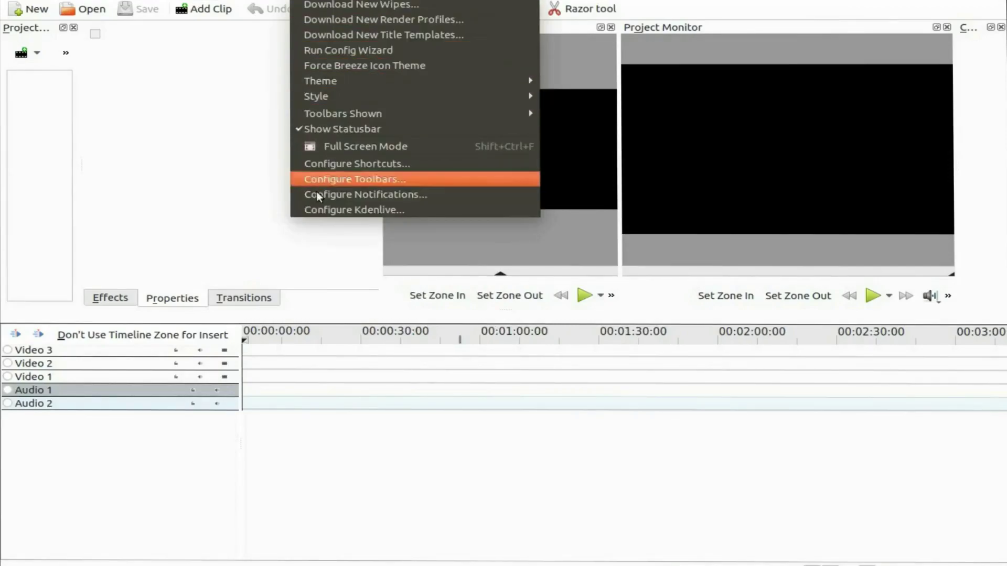
Open Configure Kdenlive on its Timeline page, where track height reads 10.
left_click(324, 213)
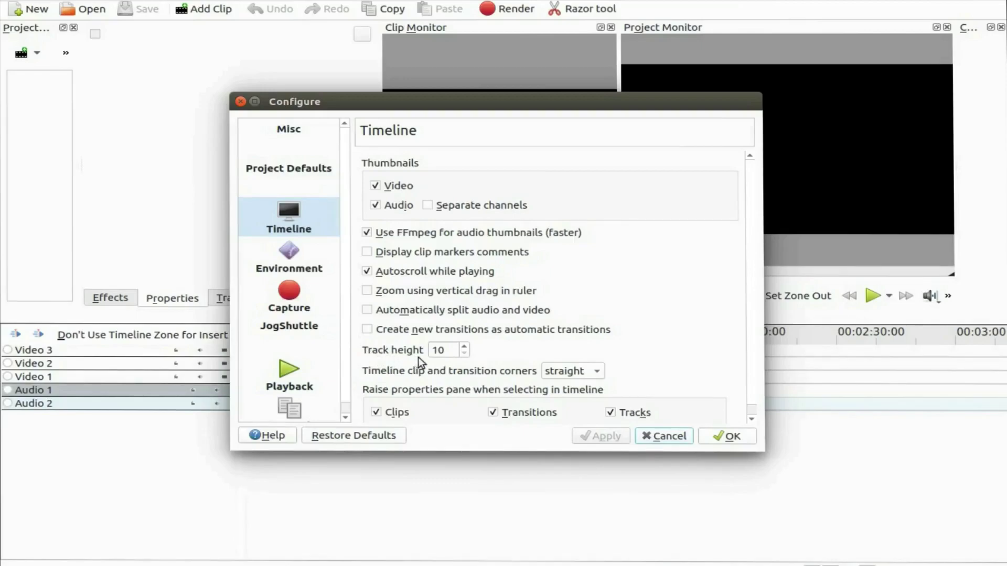
Raise the timeline track height step by step to 22, applying it along the way.
left_click(465, 347)
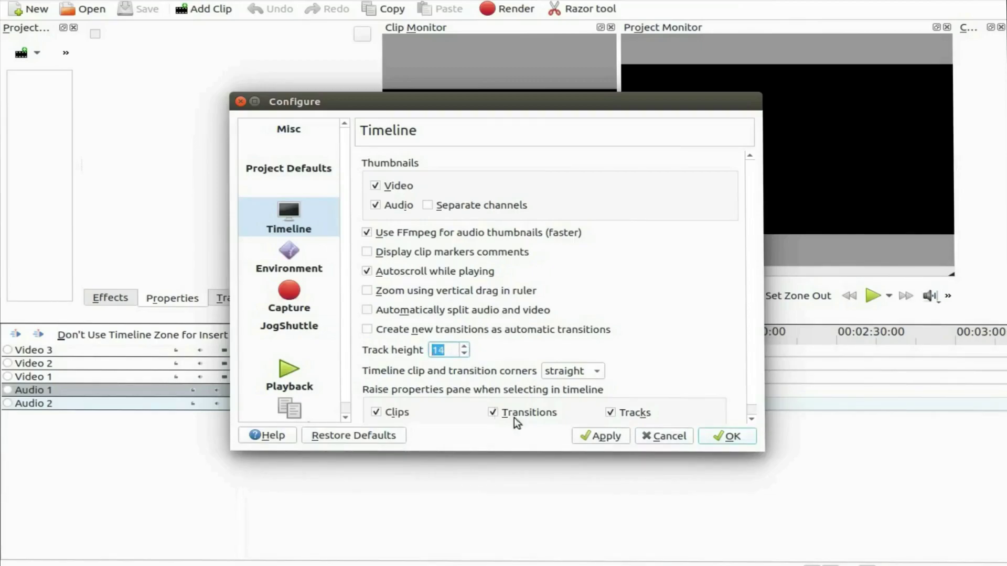
left_click(592, 435)
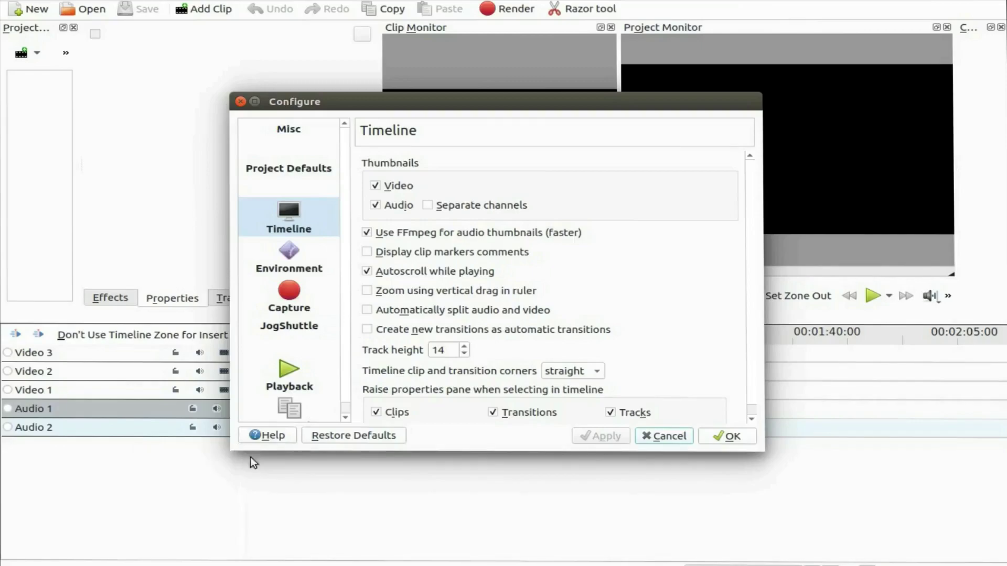
left_click(465, 347)
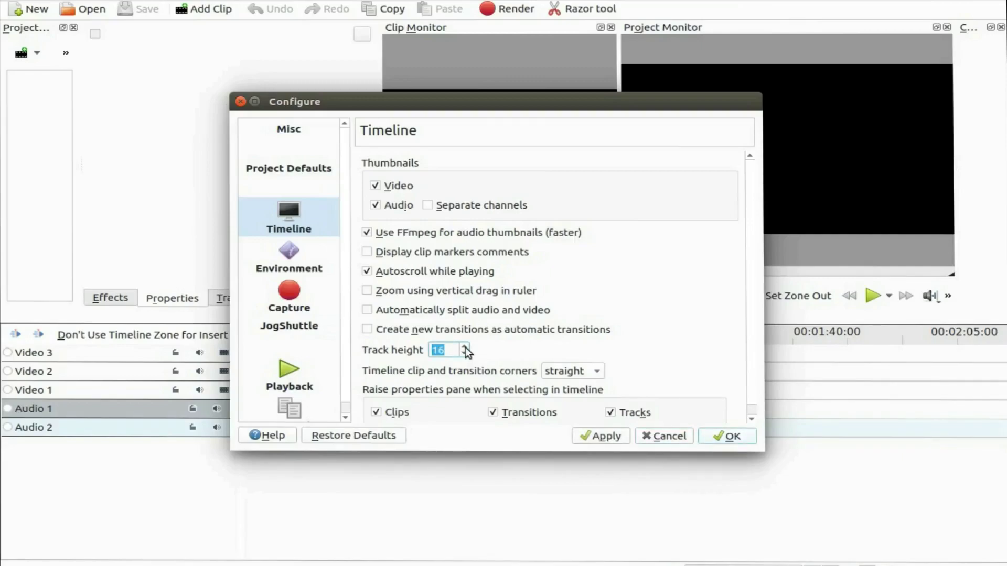
left_click(601, 437)
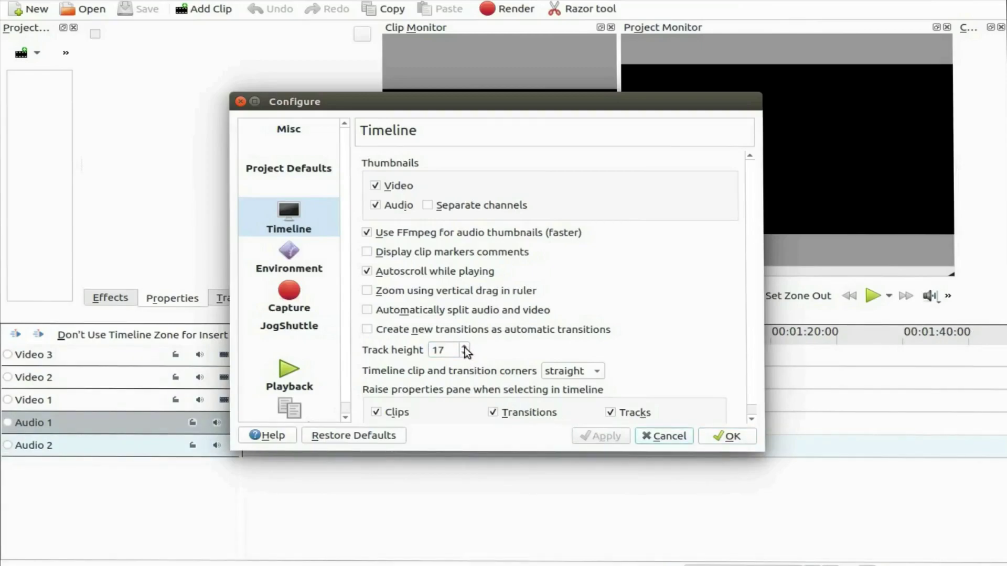
left_click(464, 347)
left_click(465, 347)
left_click(592, 441)
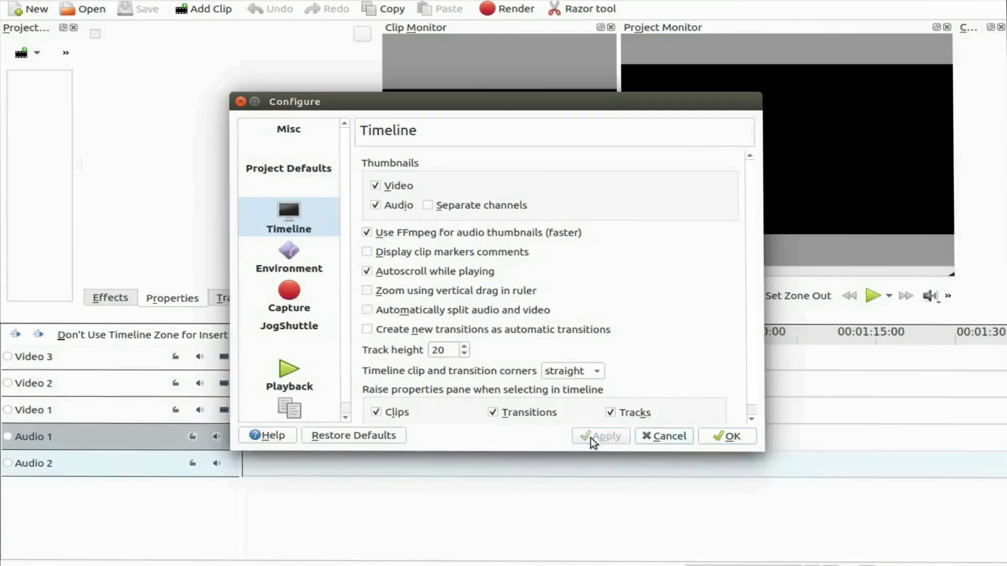
left_click(464, 347)
left_click(598, 438)
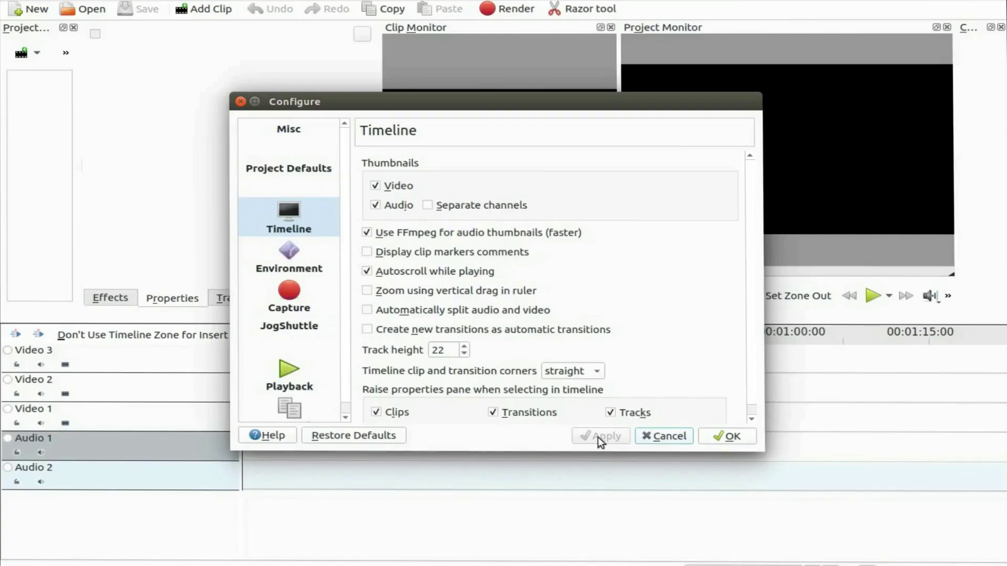
Save the settings with OK and place IMG_0902.MOV at the start of the Video 3 track.
left_click(729, 438)
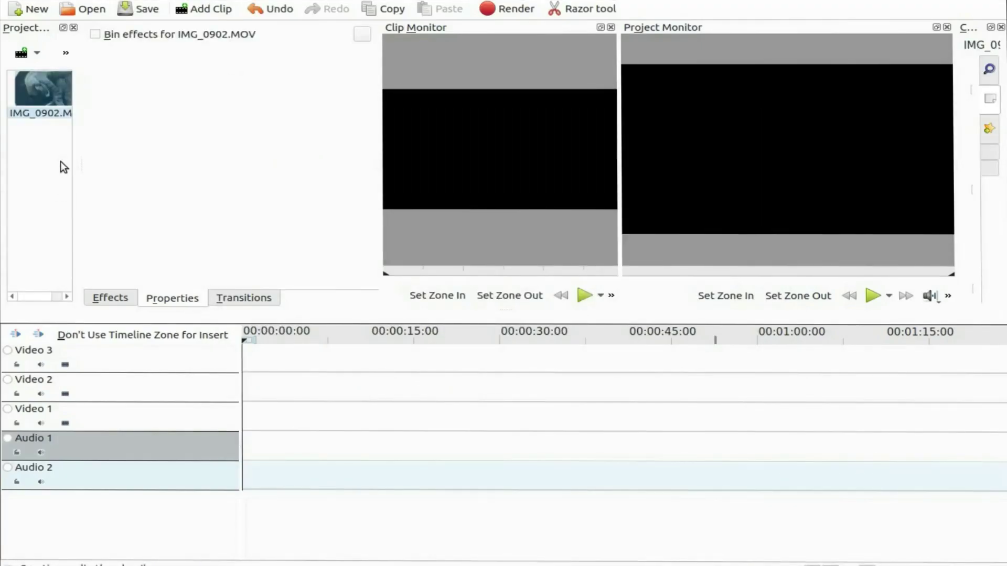
left_click(57, 85)
left_click_drag(57, 84, 304, 361)
left_click_drag(371, 362, 288, 369)
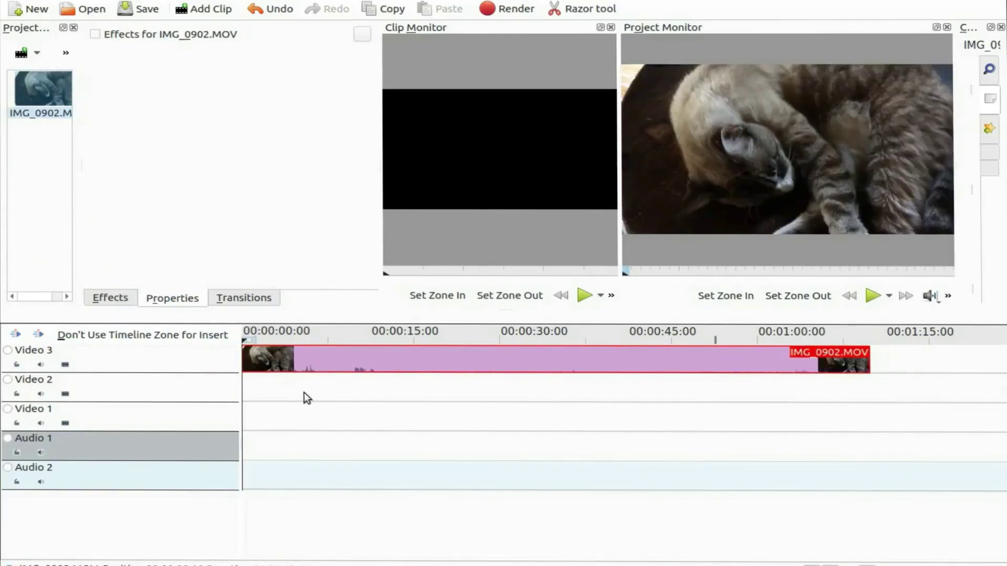
Reopen Configure Kdenlive and raise track height from 22 to 27, applying before closing.
left_click(318, 2)
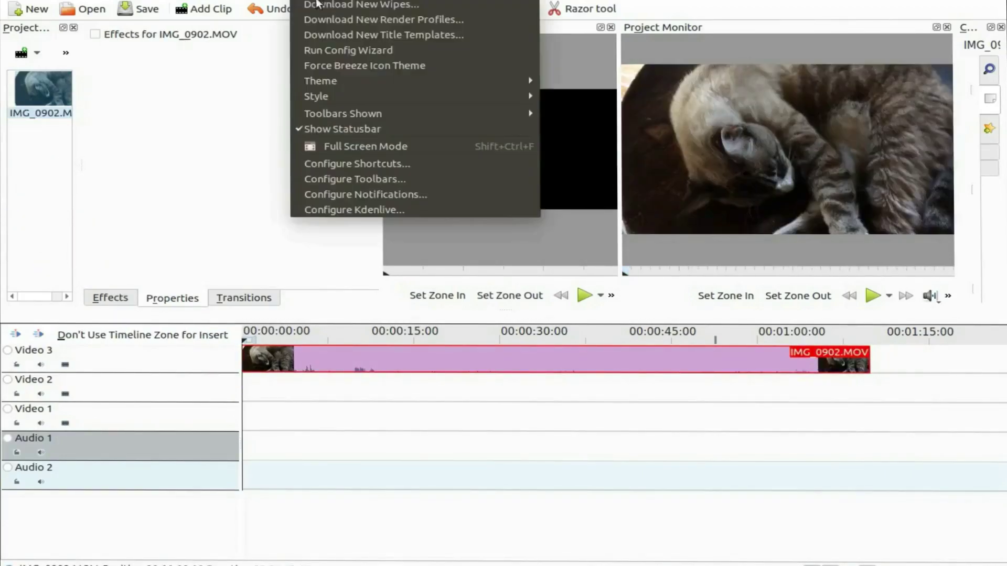
left_click(327, 210)
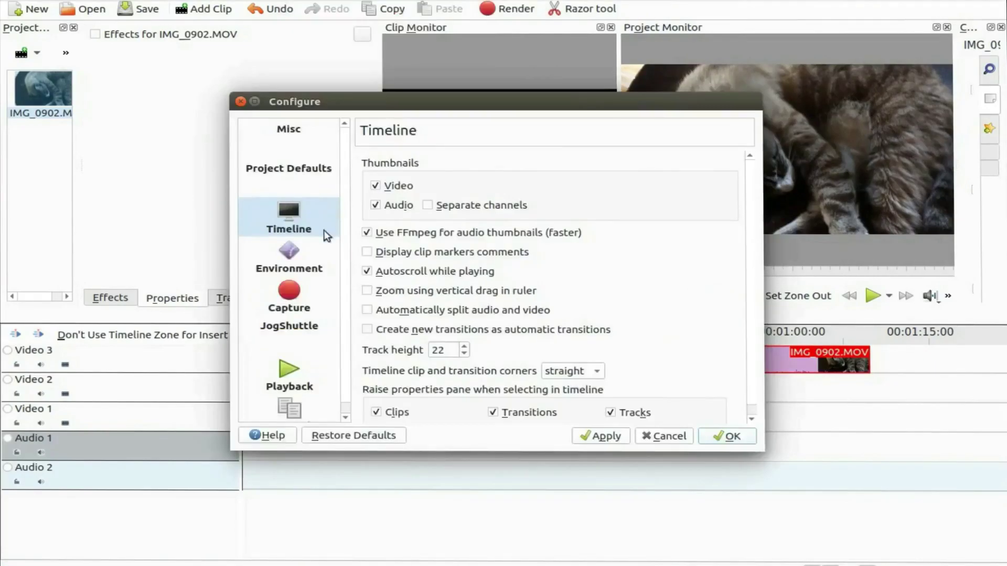
left_click(465, 347)
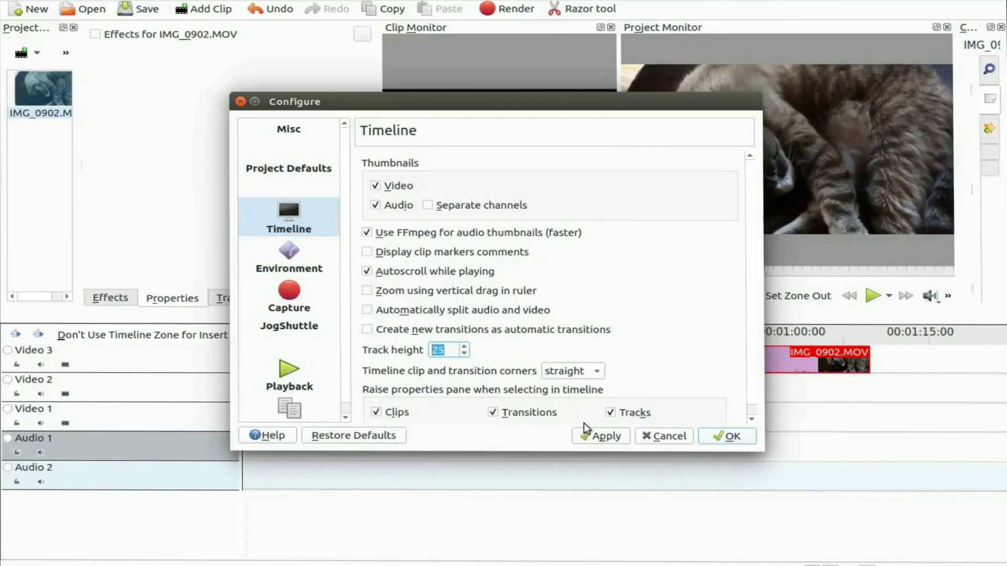
left_click(602, 437)
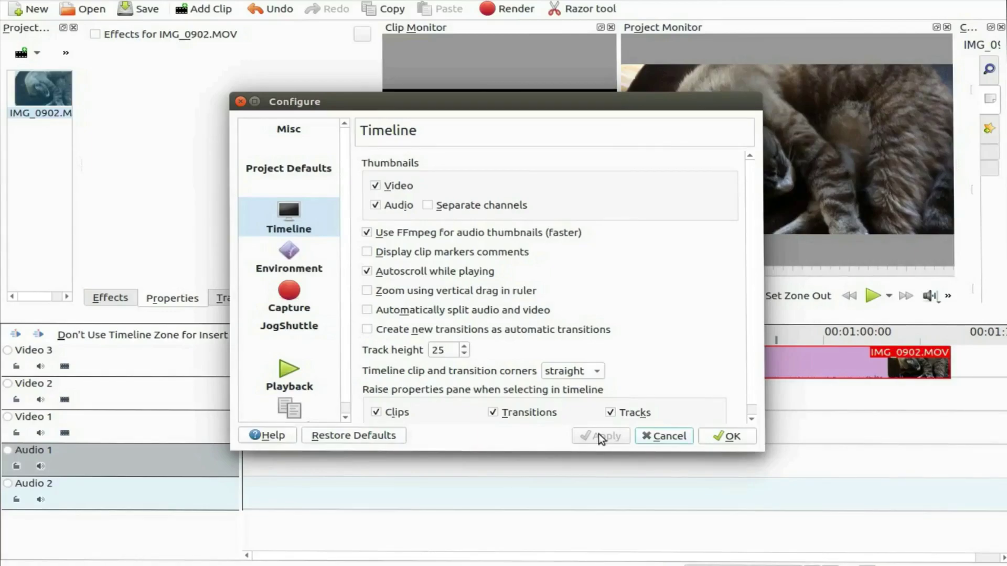
left_click(464, 348)
left_click(464, 348)
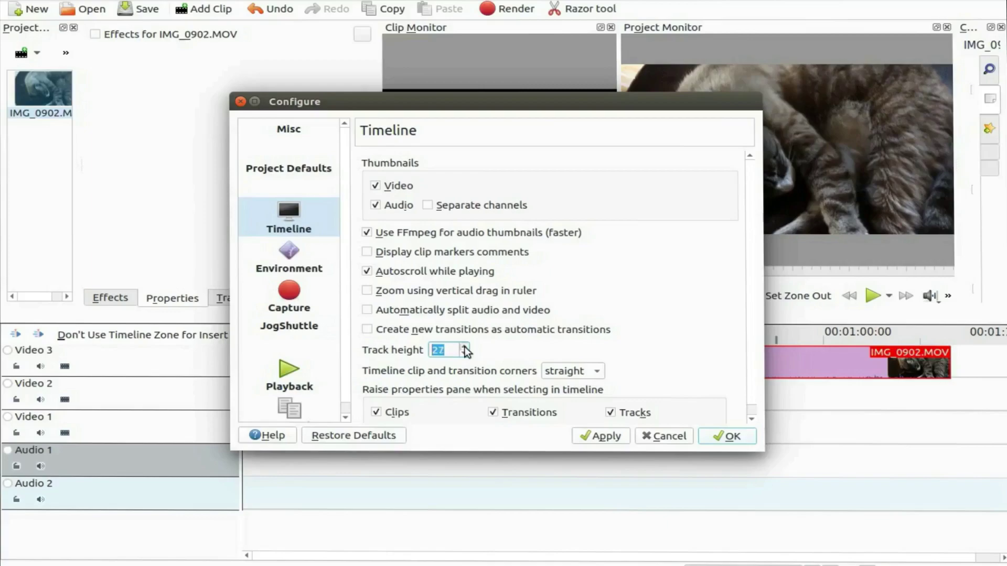
left_click(601, 438)
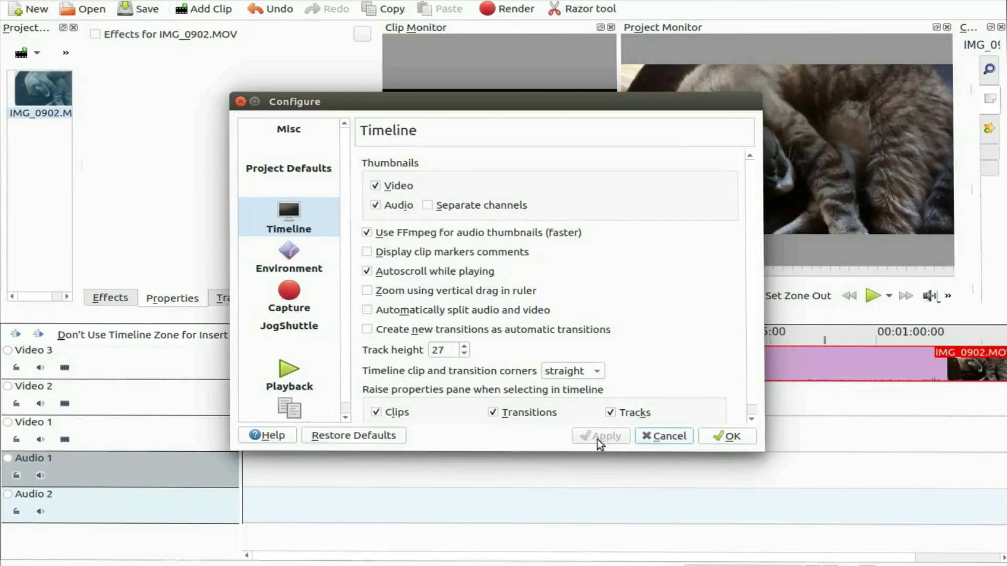
left_click(664, 436)
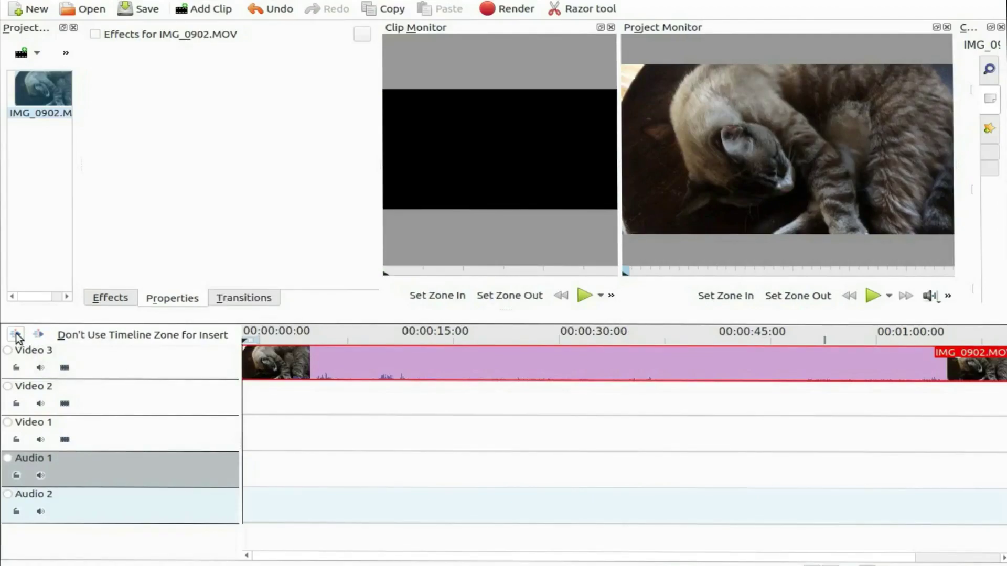
left_click(16, 335)
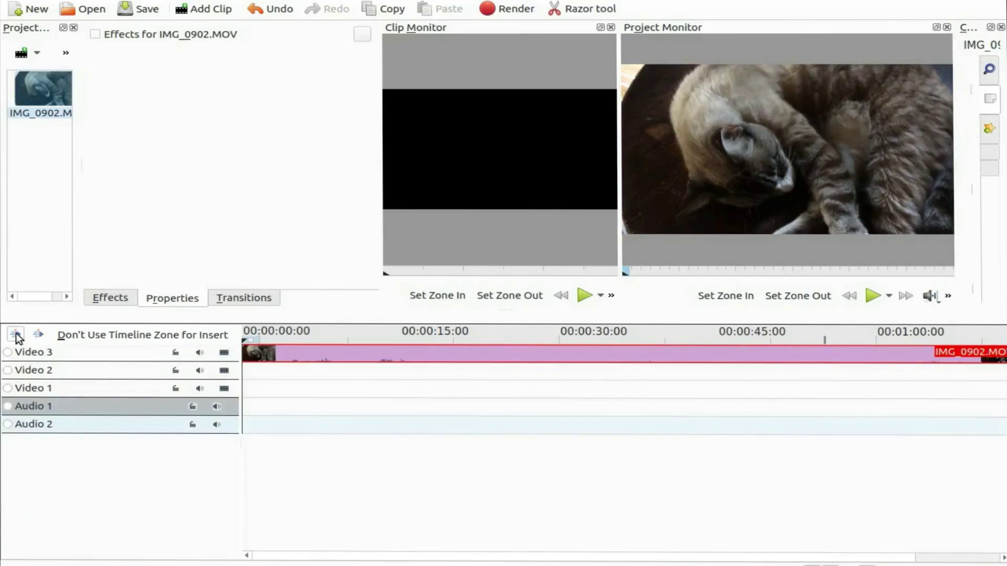
left_click(39, 335)
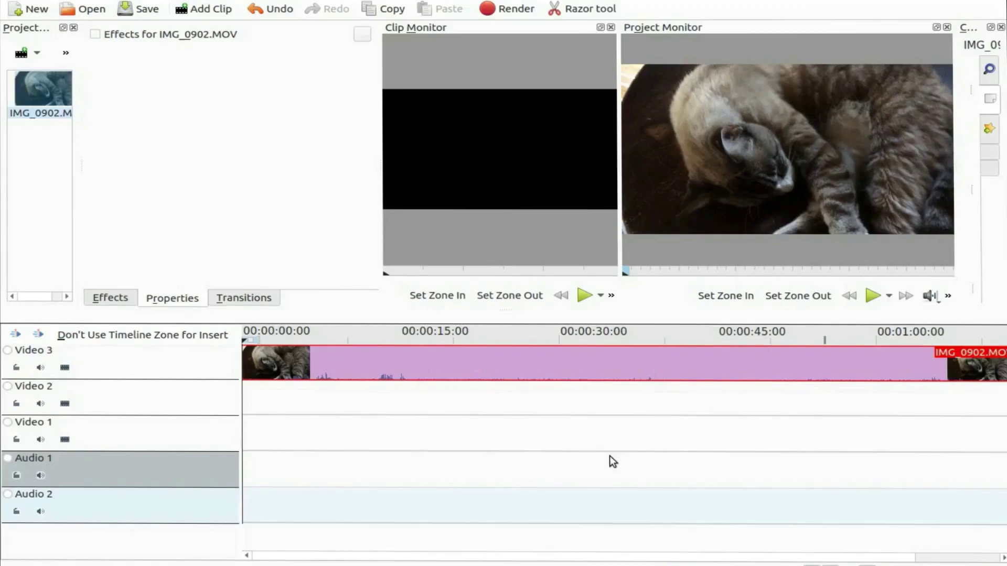
Split the cat clip's audio onto Audio 1 and ungroup the video and audio clips.
right_click(393, 381)
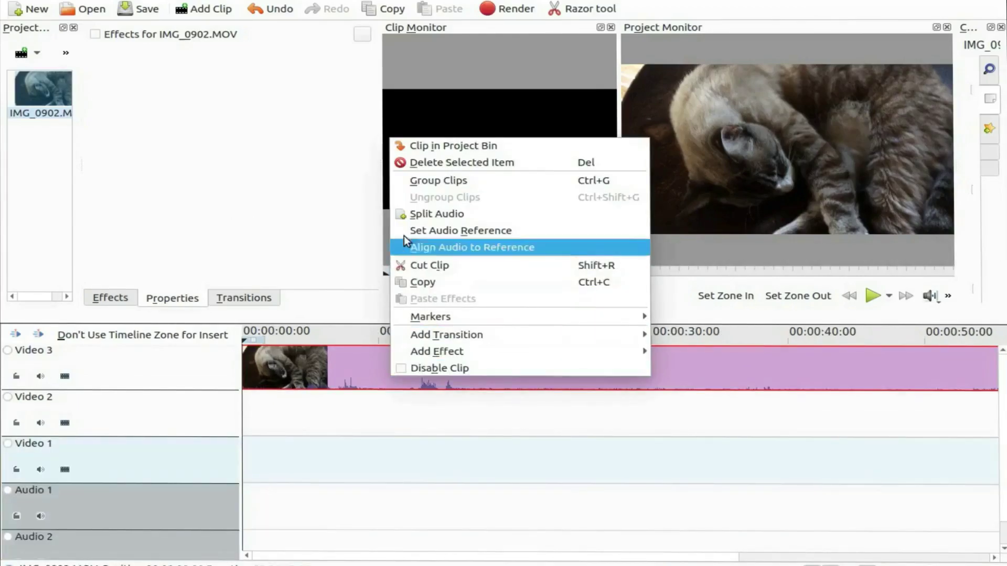
left_click(426, 214)
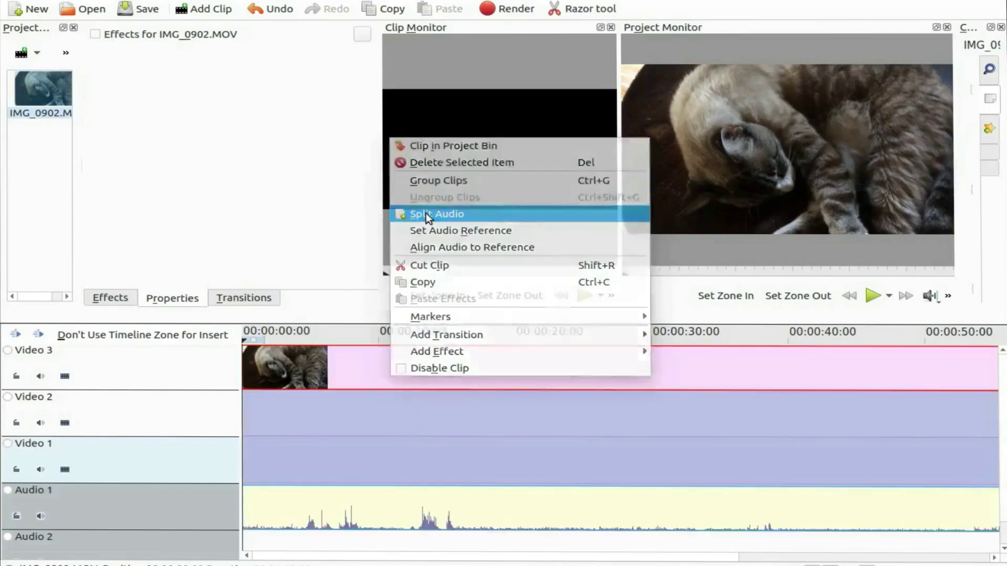
right_click(422, 377)
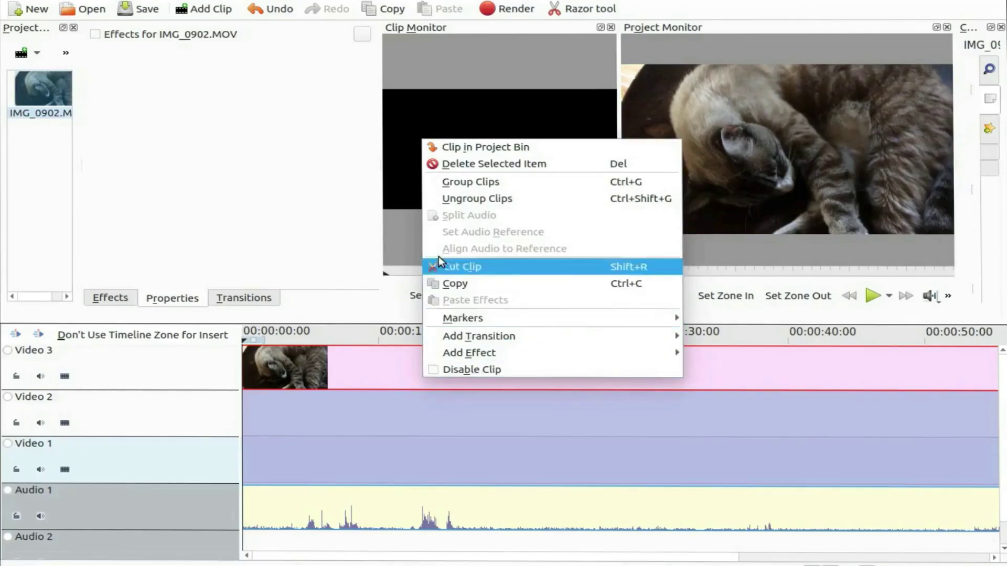
left_click(465, 199)
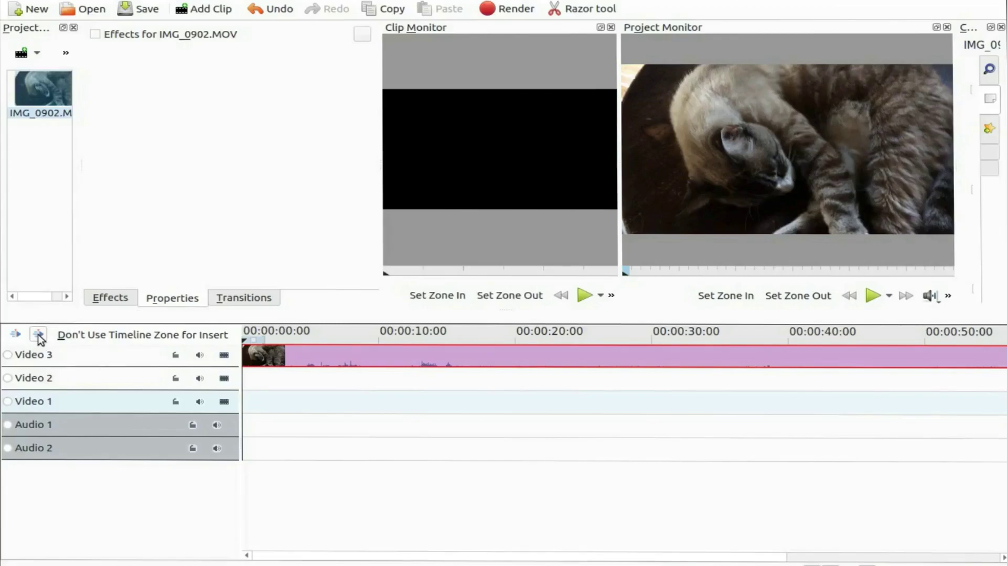
Make the timeline tracks bigger and zoom out twice to fit the whole clip.
left_click(39, 335)
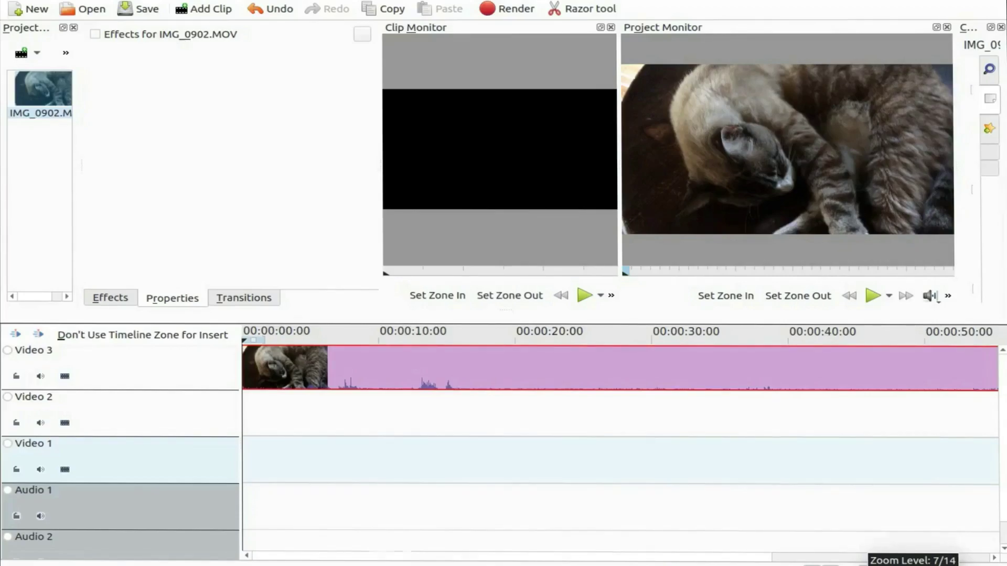
key("ctrl+minus")
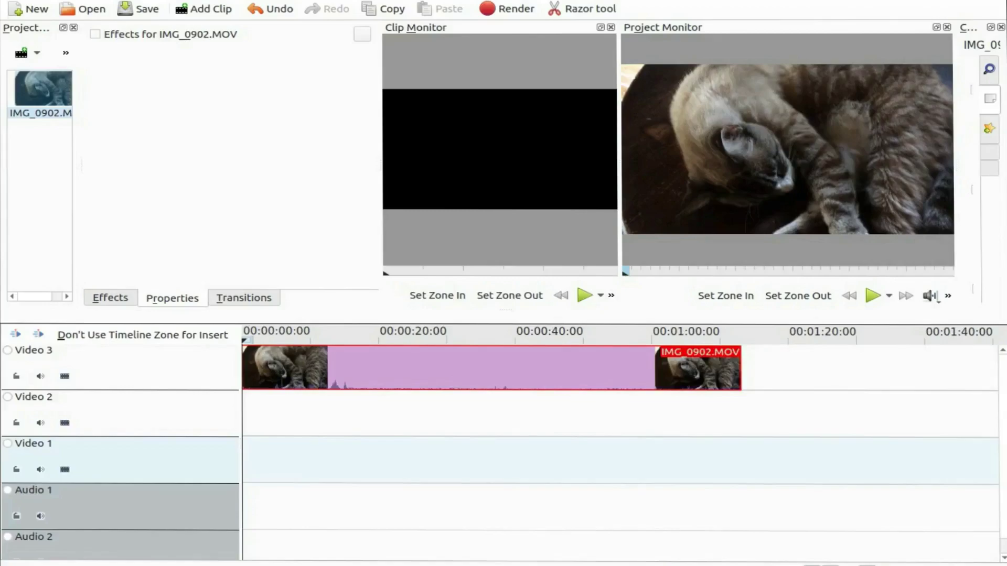
key("ctrl+minus")
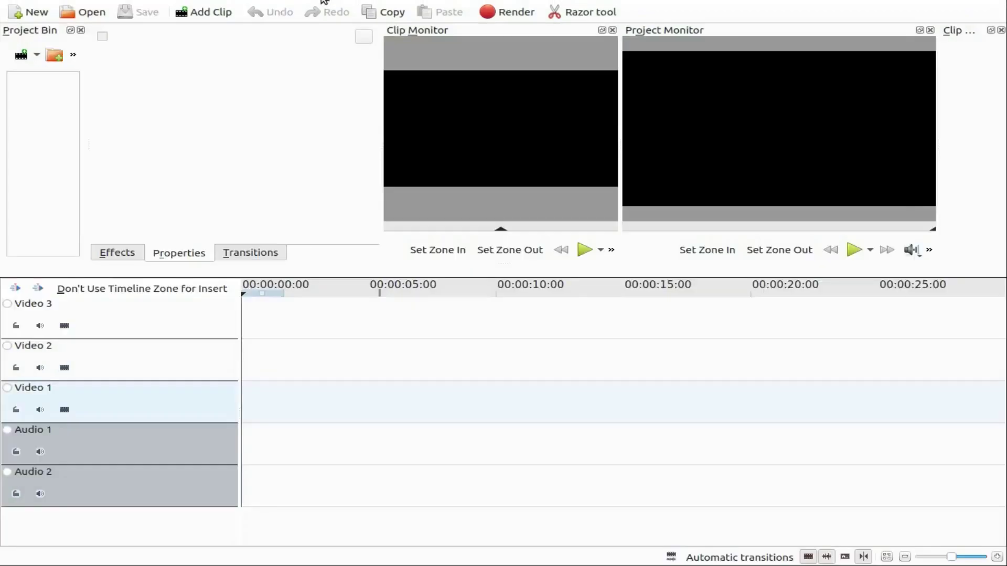
Confirm the Timeline page shows track height 65, then cancel Configure Kdenlive unchanged.
left_click(323, 1)
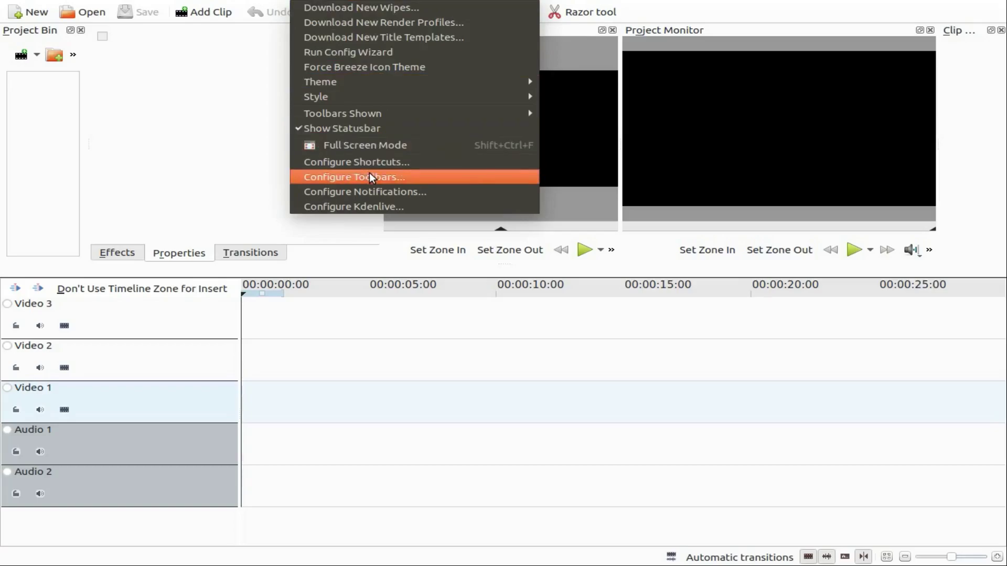
left_click(366, 206)
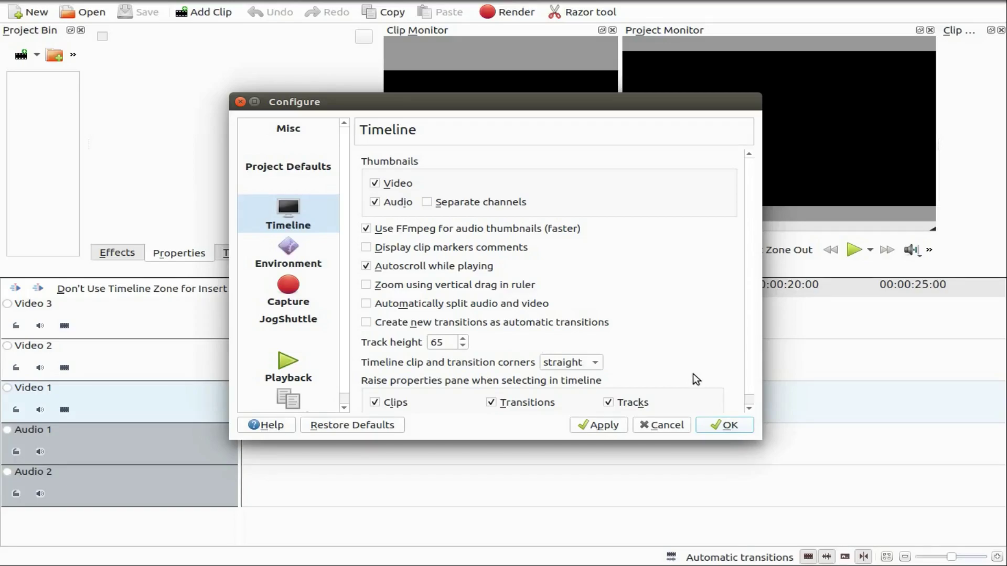
left_click(662, 426)
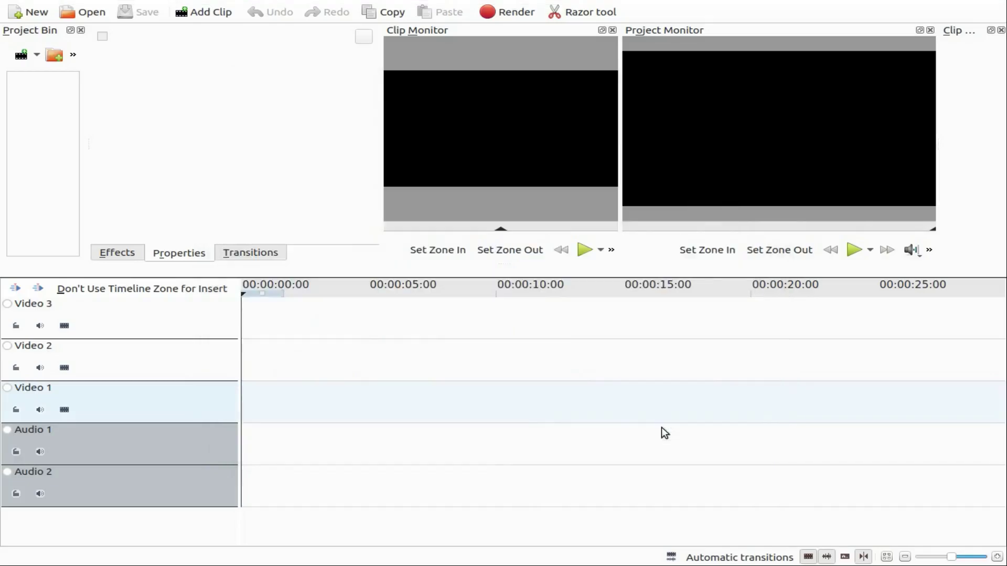